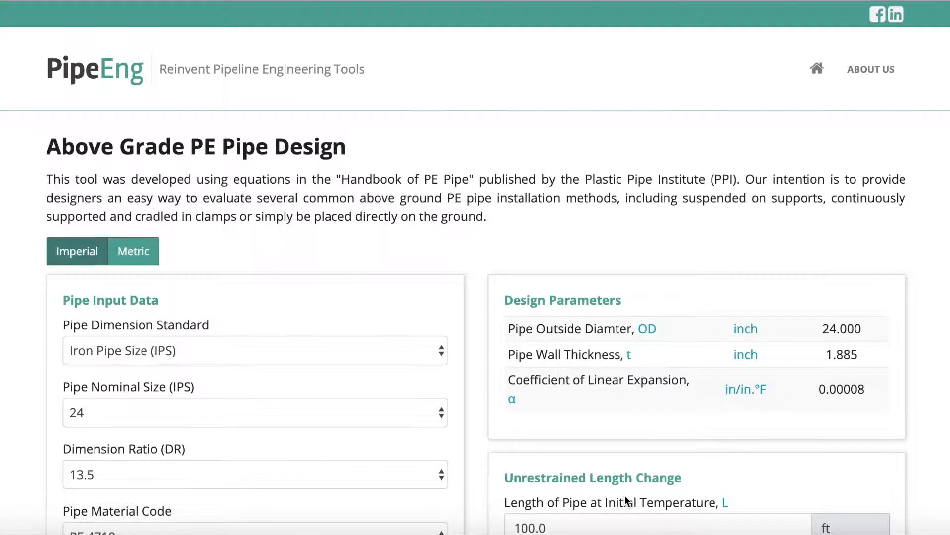
# Switch the calculator's units to metric and back to imperial to compare the displayed values.
pyautogui.scroll(-3, 626, 499)
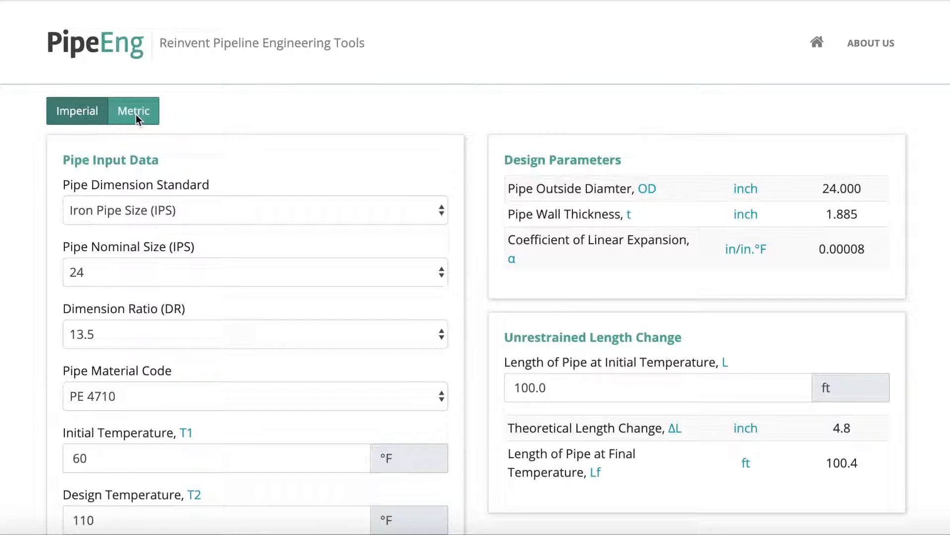
pyautogui.click(124, 109)
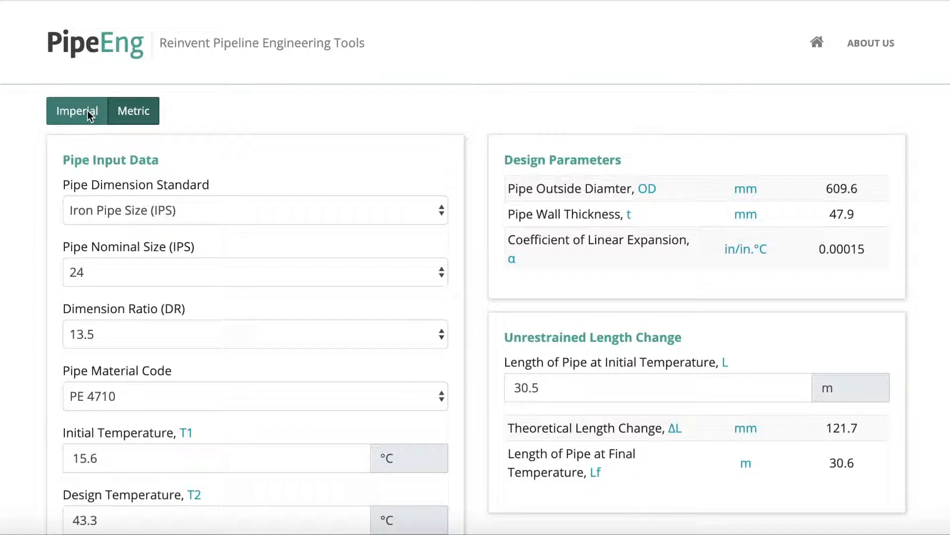
pyautogui.click(87, 110)
pyautogui.click(129, 114)
pyautogui.click(85, 111)
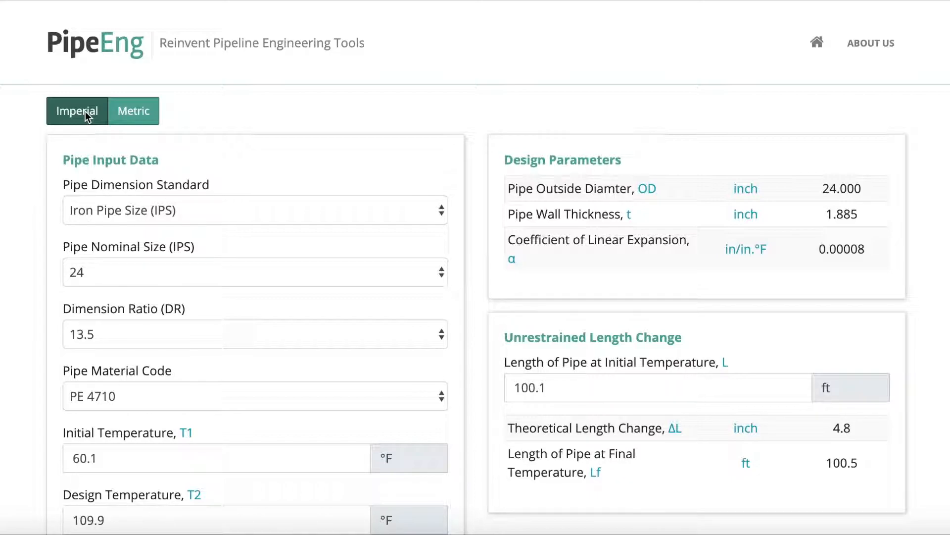
# Keep Iron Pipe Size (IPS) as the pipe dimension standard and set the nominal pipe size to 18.
pyautogui.scroll(-2, 201, 229)
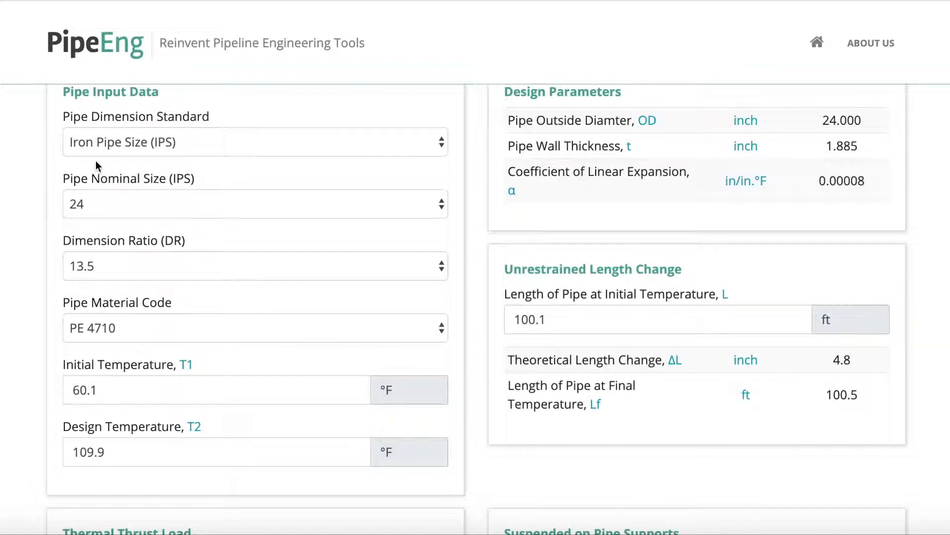
pyautogui.click(116, 153)
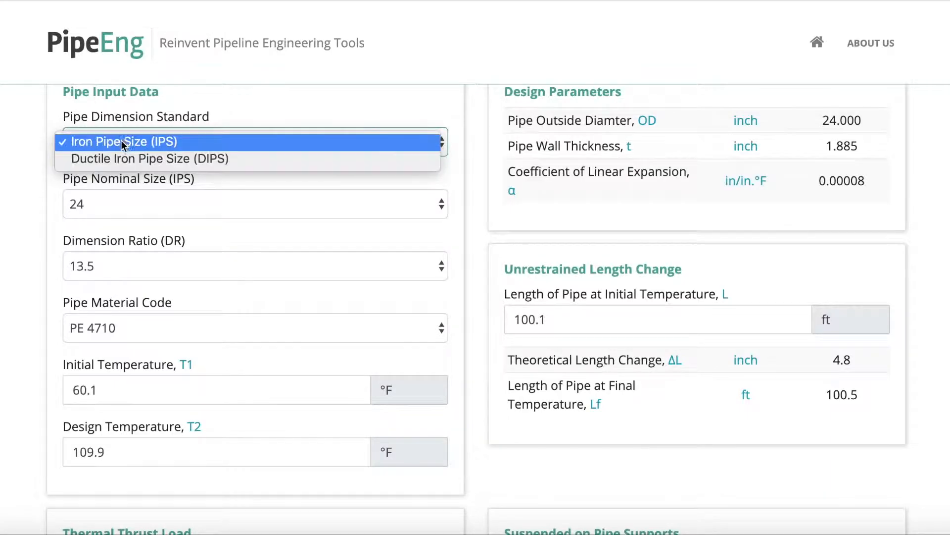
pyautogui.click(120, 141)
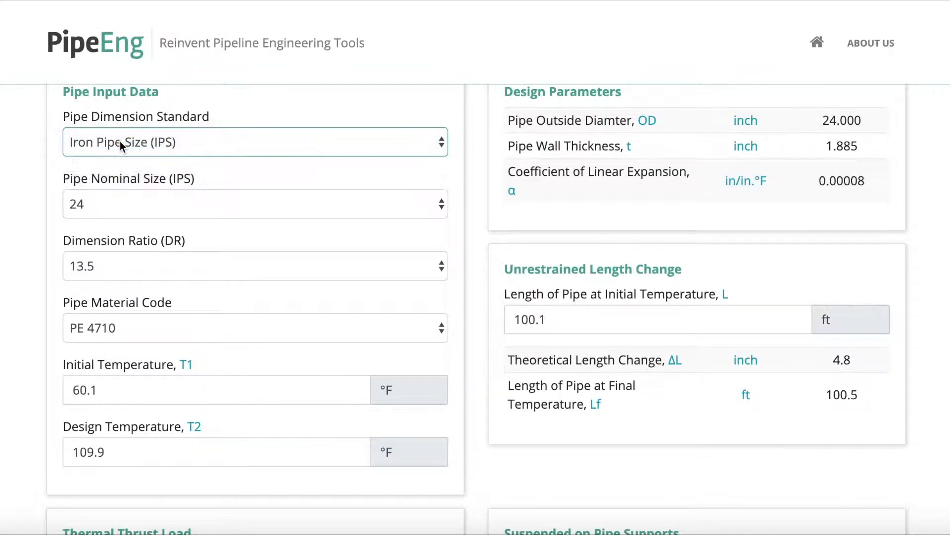
pyautogui.click(118, 205)
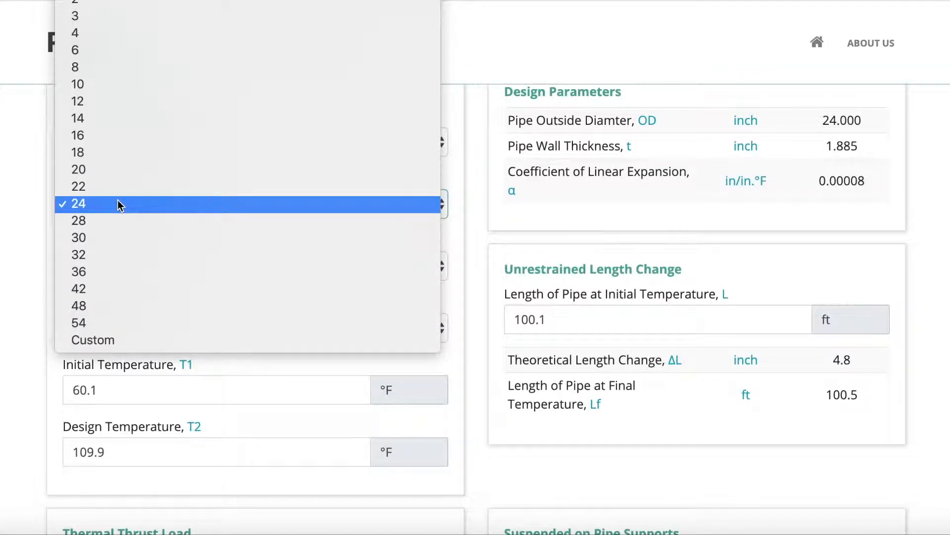
pyautogui.click(115, 148)
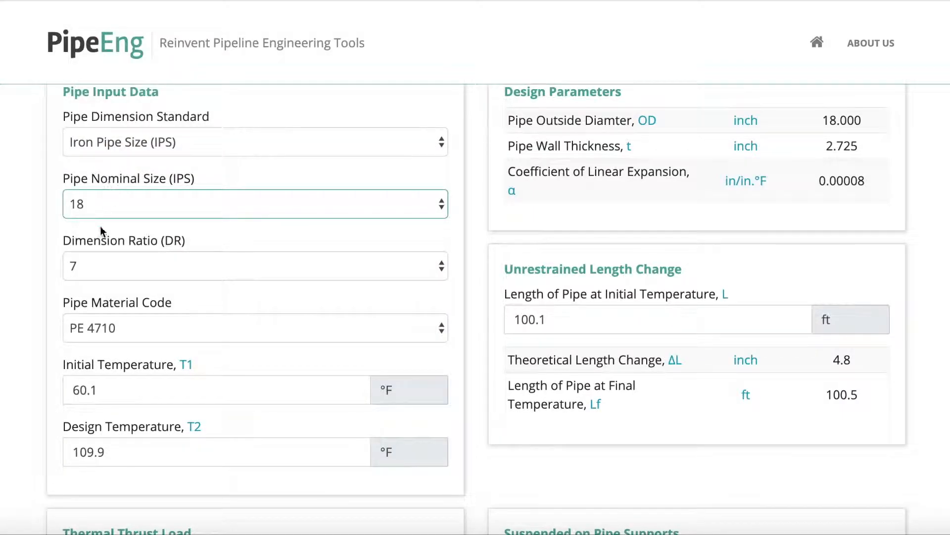
# Set the pipe's dimension ratio to 17 and keep PE 4710 as the material code.
pyautogui.click(94, 261)
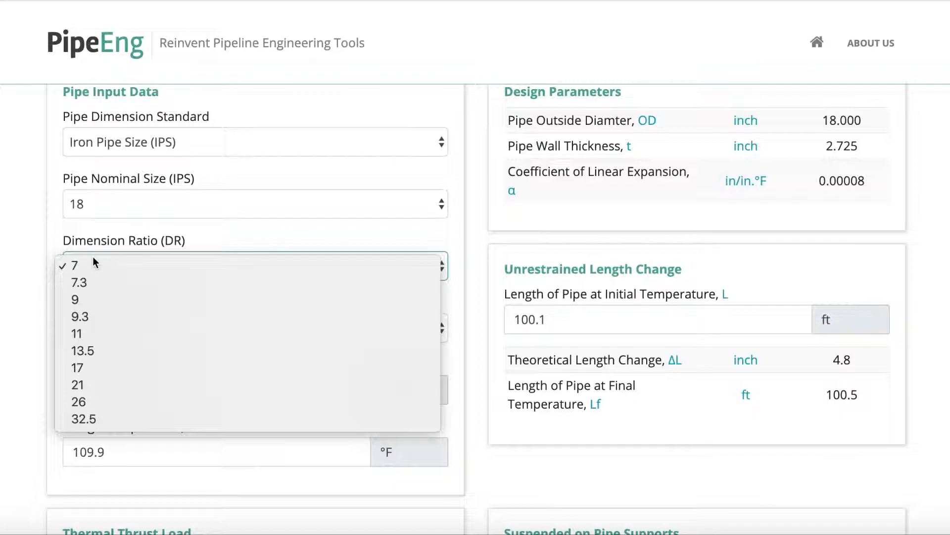
pyautogui.click(86, 365)
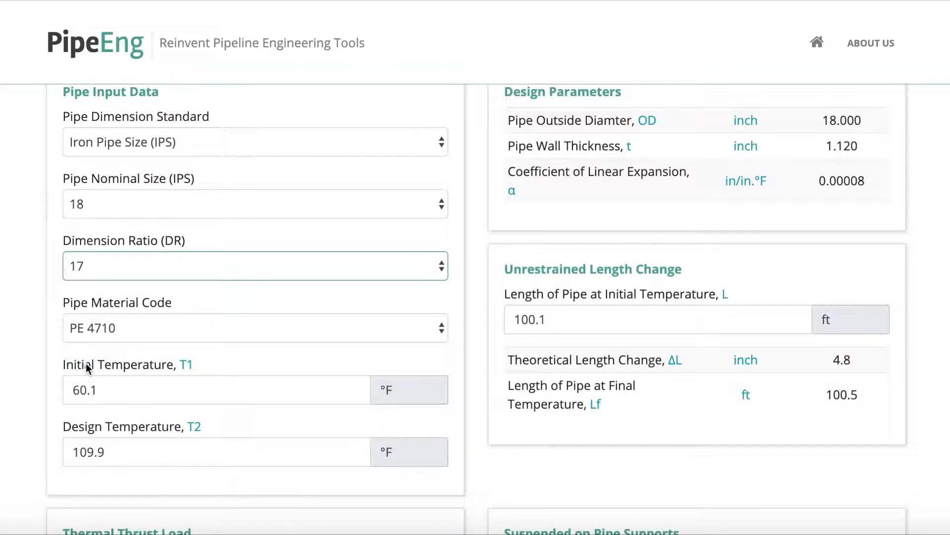
pyautogui.click(112, 332)
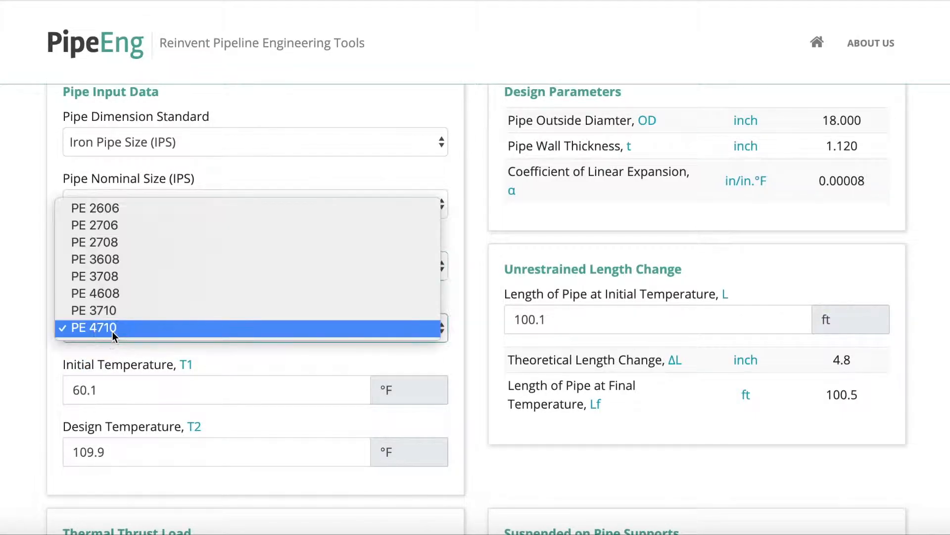
pyautogui.click(112, 331)
# Set the initial temperature T1 to 50 °F and the design temperature T2 to 120 °F.
pyautogui.click(107, 391)
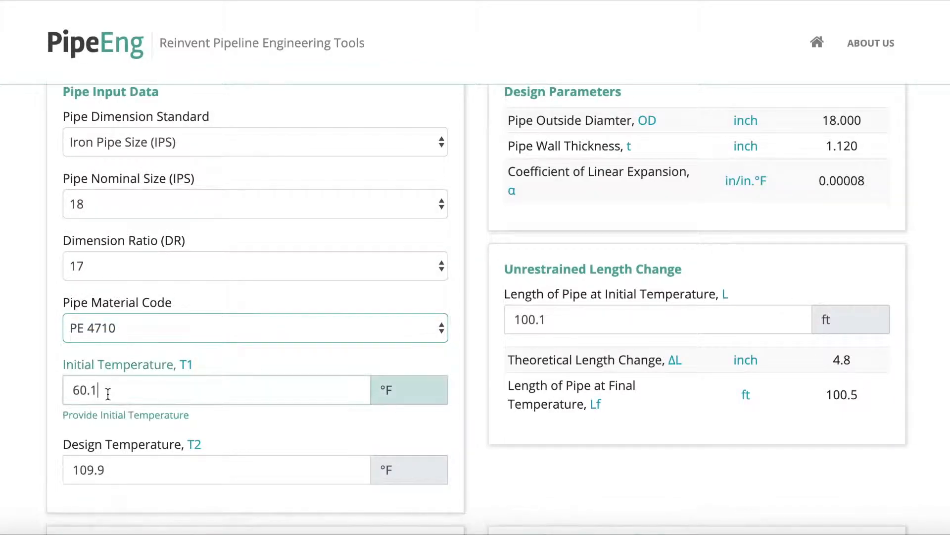
pyautogui.moveTo(126, 385); pyautogui.dragTo(10, 393)
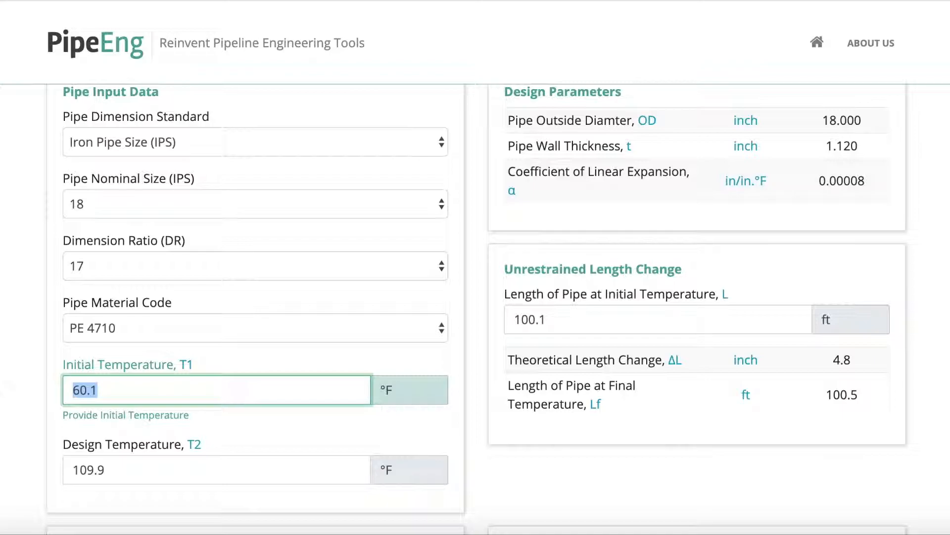
pyautogui.write('50')
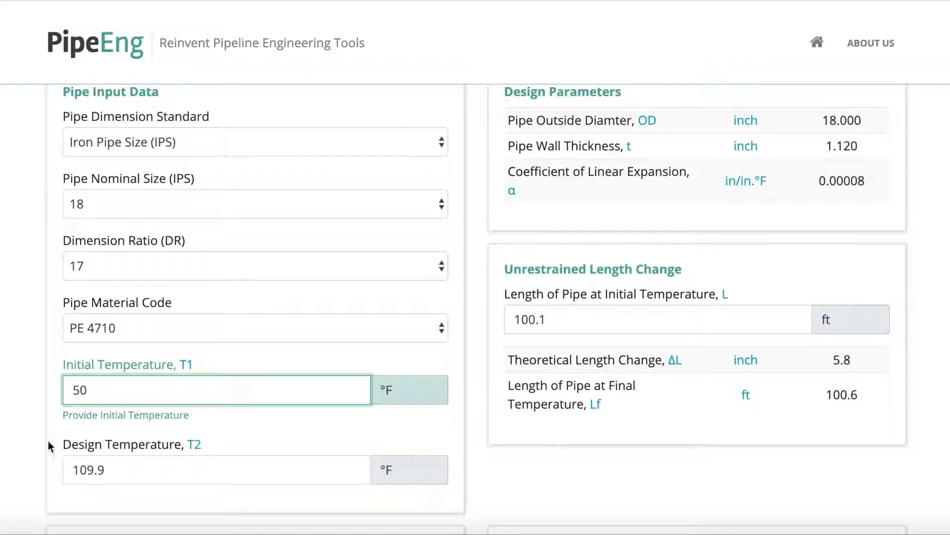
pyautogui.click(128, 465)
pyautogui.moveTo(126, 459); pyautogui.dragTo(42, 460)
pyautogui.write('120')
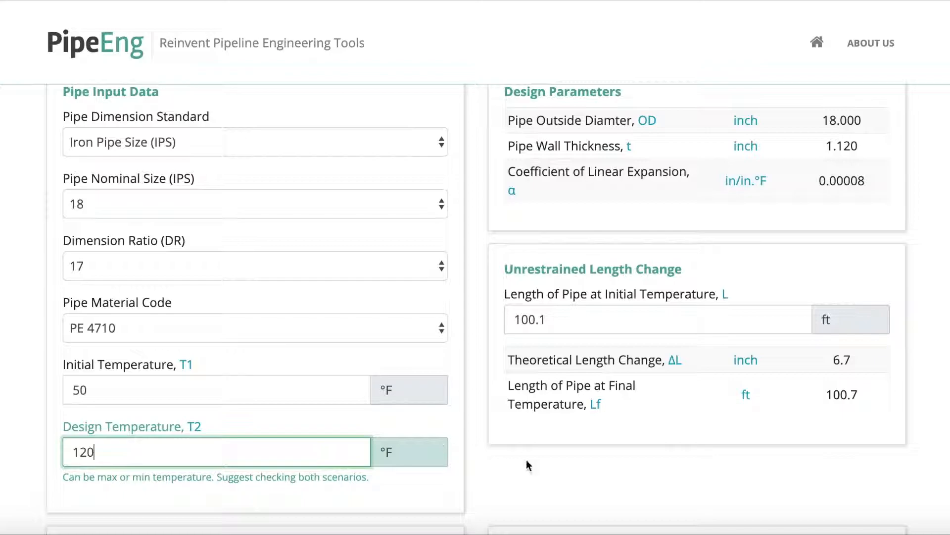
pyautogui.click(535, 461)
# Set the length of pipe at initial temperature to 1500 ft for the unrestrained length change.
pyautogui.scroll(3, 535, 461)
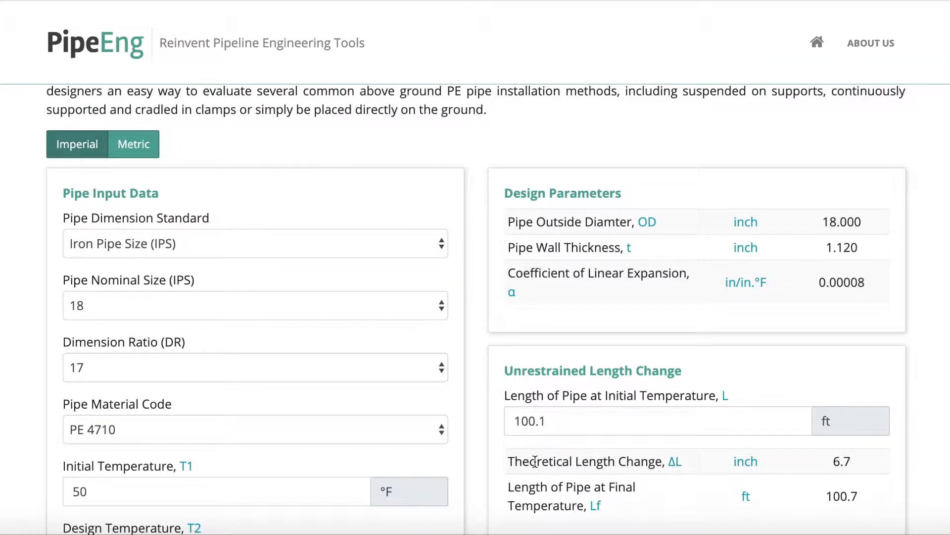
pyautogui.scroll(-1, 534, 462)
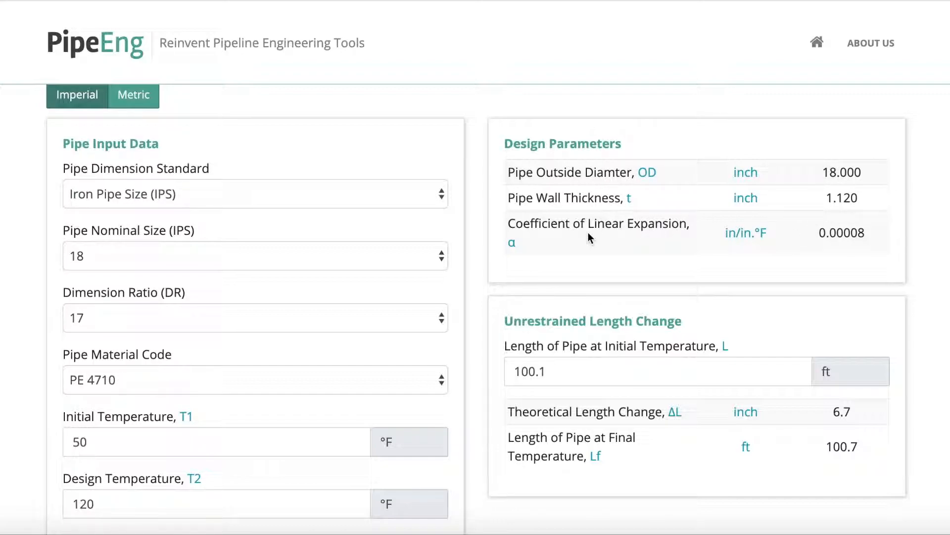
pyautogui.scroll(-2, 588, 236)
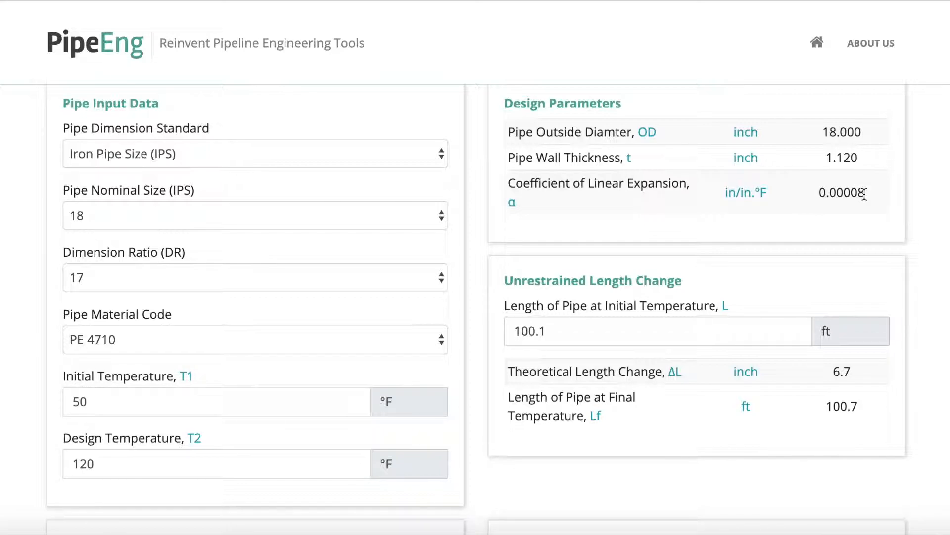
pyautogui.scroll(-3, 864, 194)
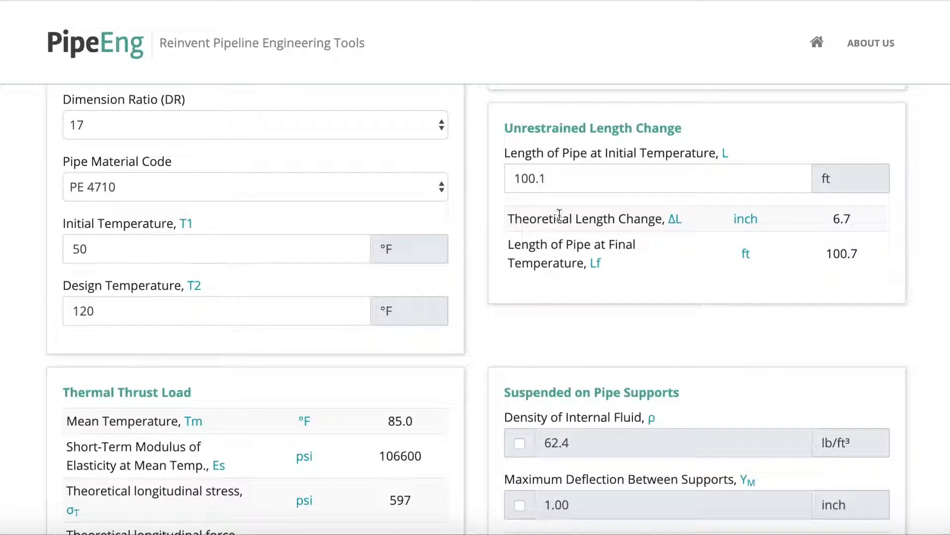
pyautogui.click(586, 177)
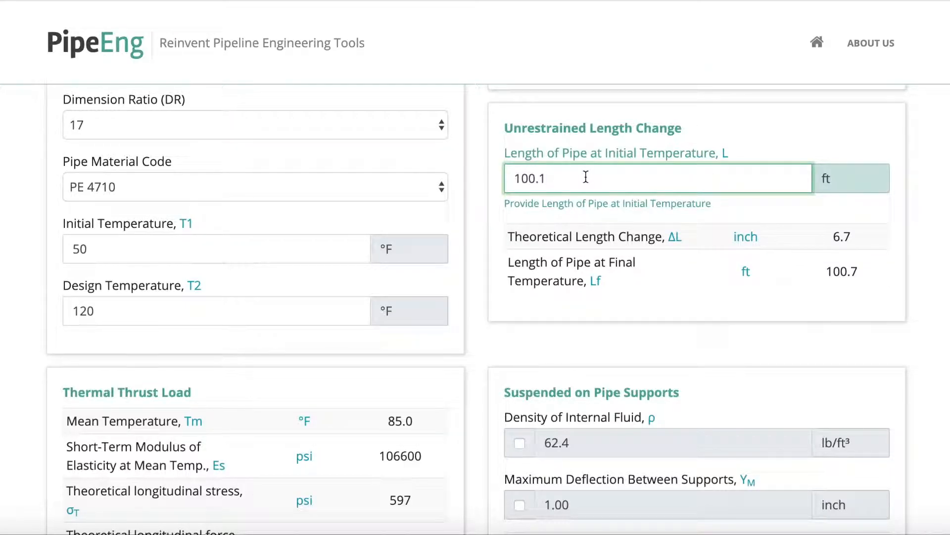
pyautogui.moveTo(586, 178); pyautogui.dragTo(503, 188)
pyautogui.moveTo(569, 177); pyautogui.dragTo(481, 174)
pyautogui.write('1500')
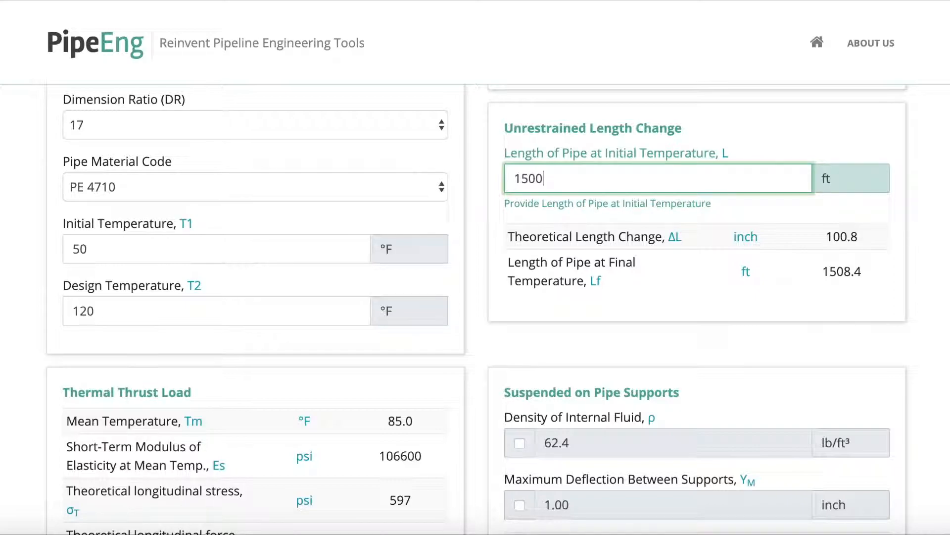
pyautogui.click(676, 255)
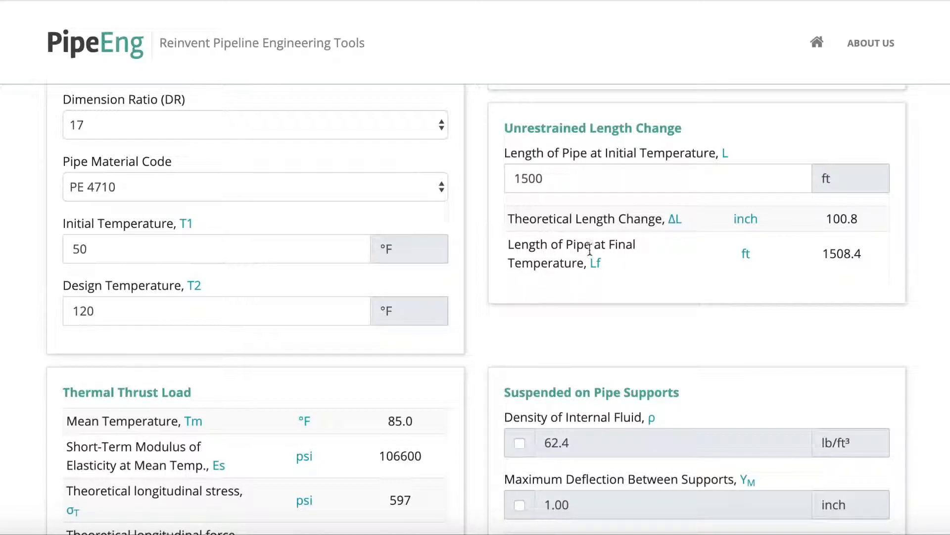
# Set the distance between restrain points to 60 ft for the intermittently restrained, continuously supported case.
pyautogui.scroll(-1, 732, 304)
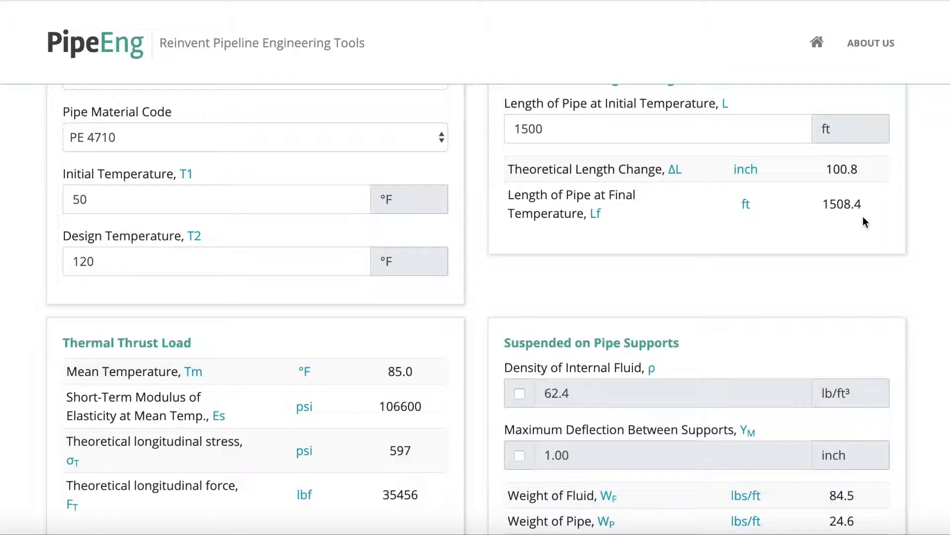
pyautogui.scroll(-4, 864, 218)
pyautogui.scroll(-1, 864, 221)
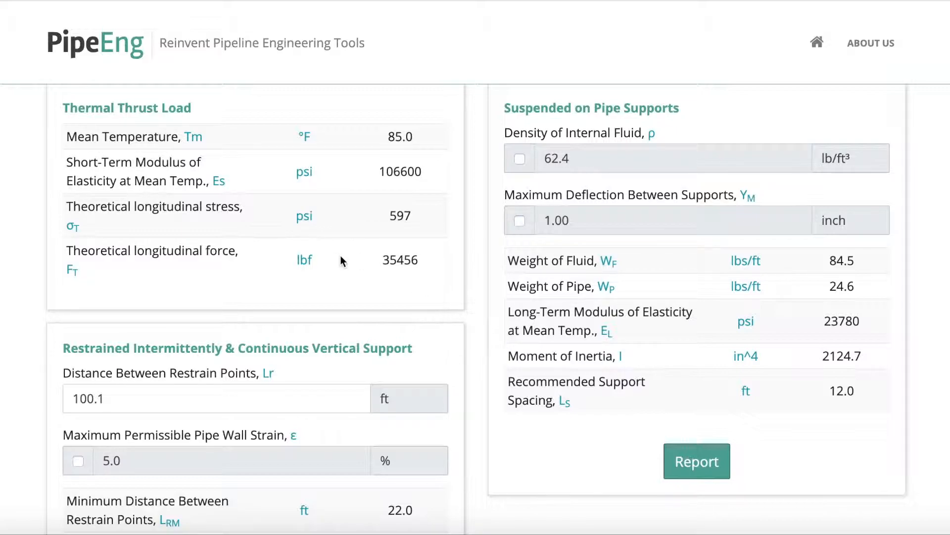
pyautogui.scroll(-3, 340, 255)
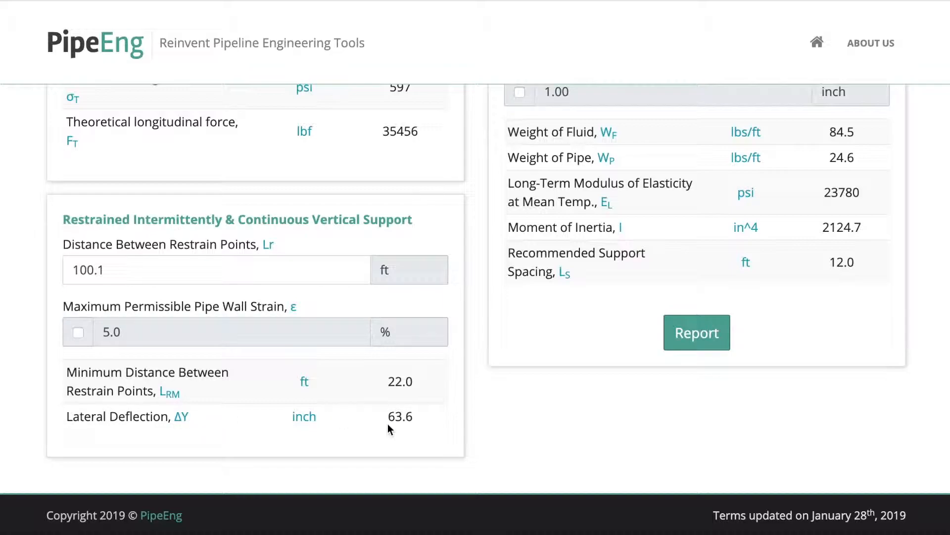
pyautogui.click(140, 273)
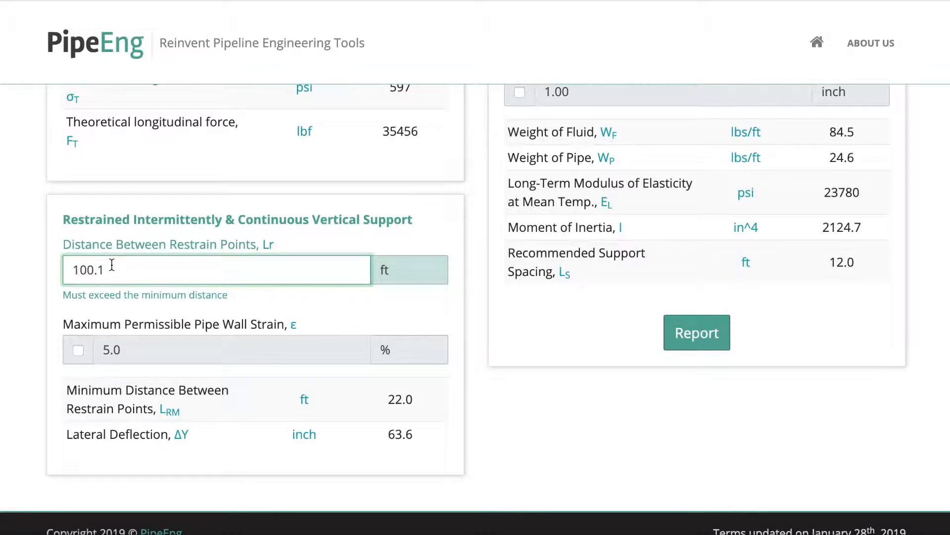
pyautogui.moveTo(111, 265); pyautogui.dragTo(30, 260)
pyautogui.click(129, 267)
pyautogui.moveTo(131, 269); pyautogui.dragTo(17, 276)
pyautogui.write('60')
pyautogui.click(2, 281)
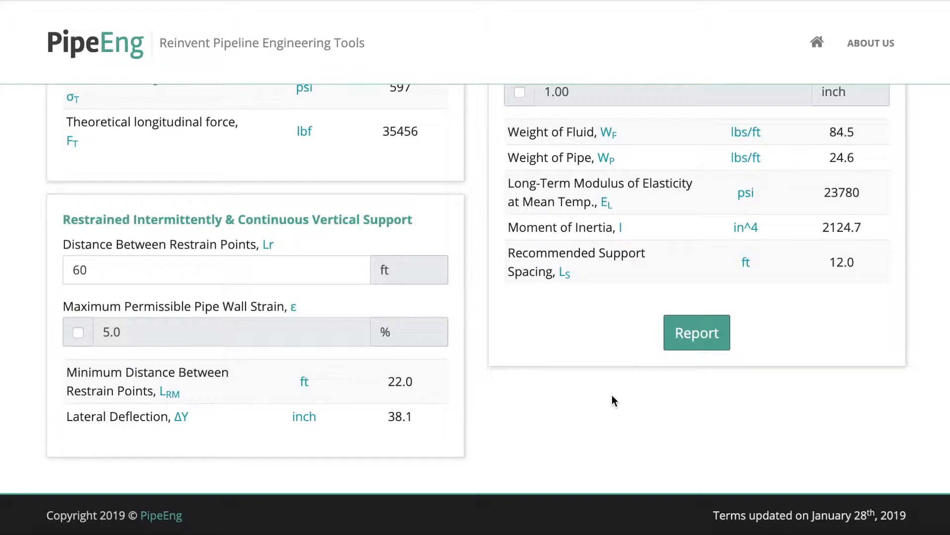
# Enable manual entry of the internal fluid density for the suspended pipe and set it to 64 lb/ft³.
pyautogui.scroll(4, 612, 394)
pyautogui.scroll(-1, 612, 394)
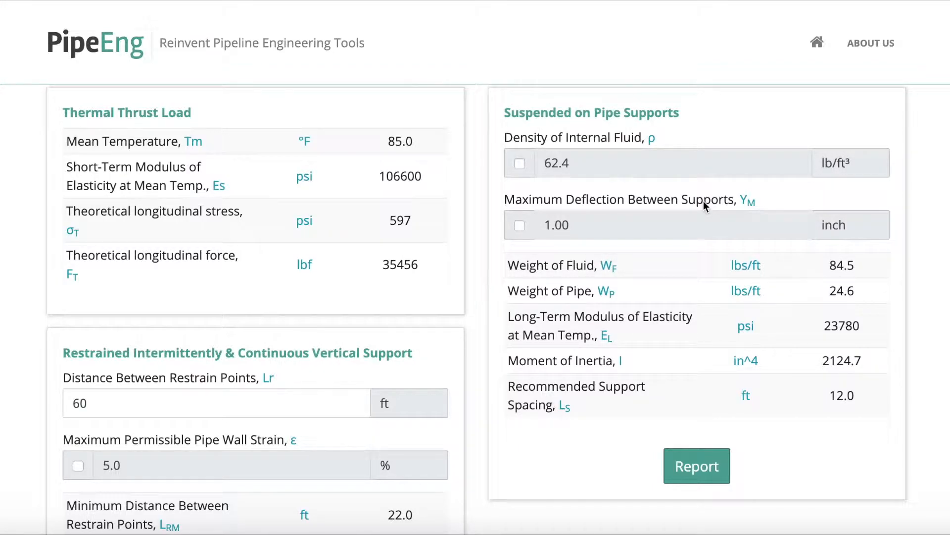
pyautogui.click(520, 165)
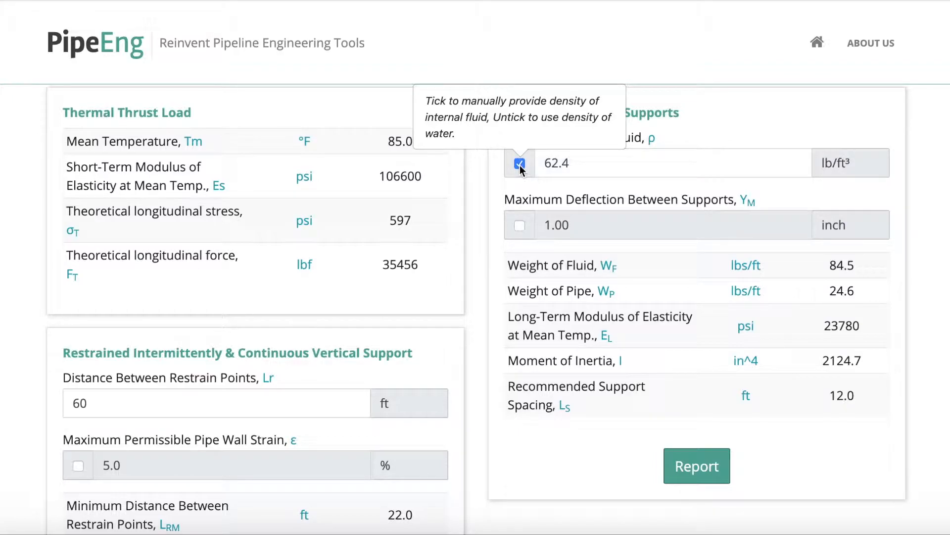
pyautogui.moveTo(569, 163); pyautogui.dragTo(539, 163)
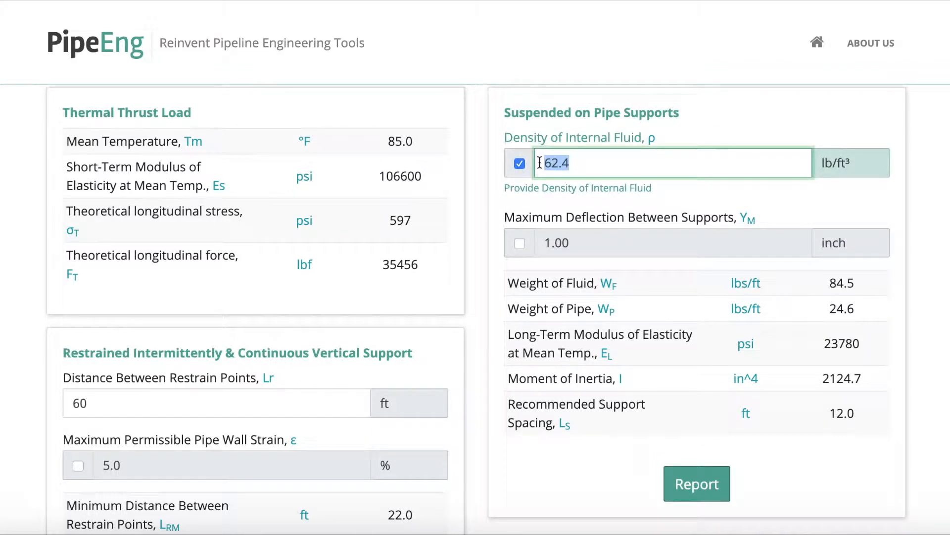
pyautogui.write('64')
pyautogui.click(626, 197)
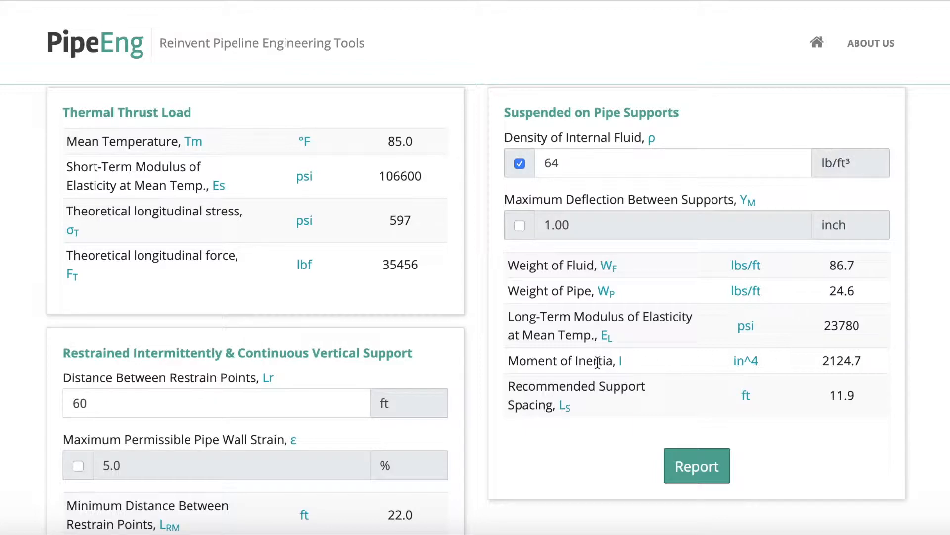
# Check the recommended support spacing for the pipe suspended on supports.
pyautogui.moveTo(516, 384); pyautogui.dragTo(589, 418)
pyautogui.click(821, 396)
pyautogui.moveTo(865, 401); pyautogui.dragTo(824, 397)
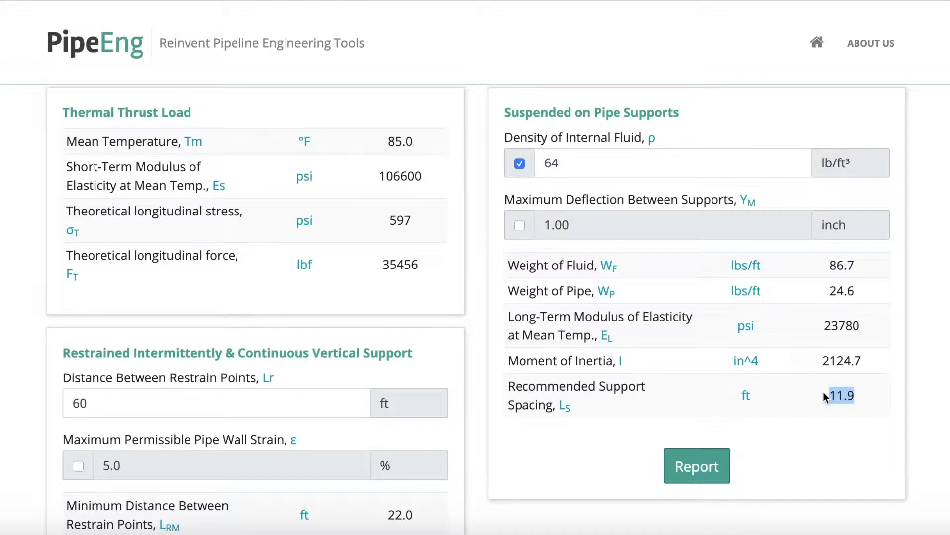
# Generate the design report with the Thermal Thrust Load section excluded and open it.
pyautogui.scroll(-2, 823, 392)
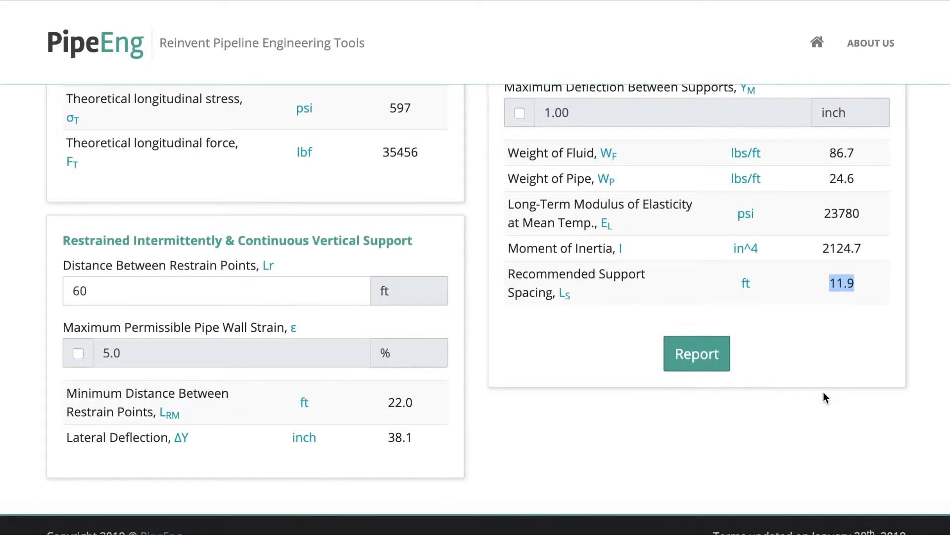
pyautogui.click(712, 348)
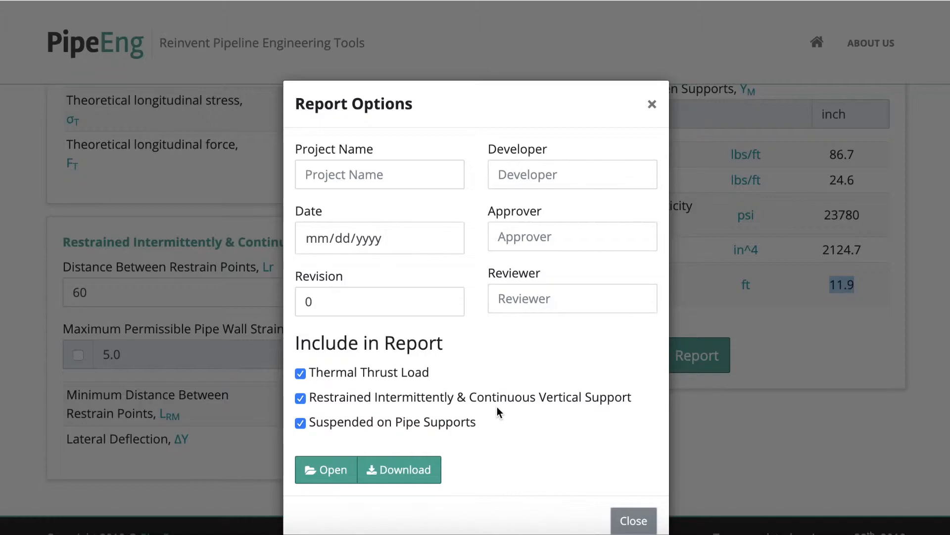
pyautogui.click(300, 374)
pyautogui.click(317, 465)
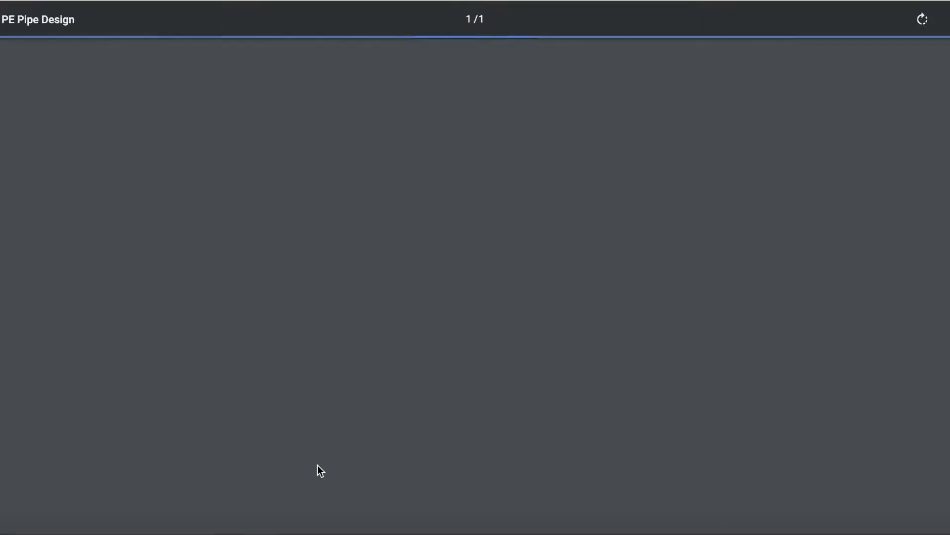
# Review the opened report's pipe data, unrestrained length change and Suspended on Pipe Supports sections.
pyautogui.scroll(-5, 486, 492)
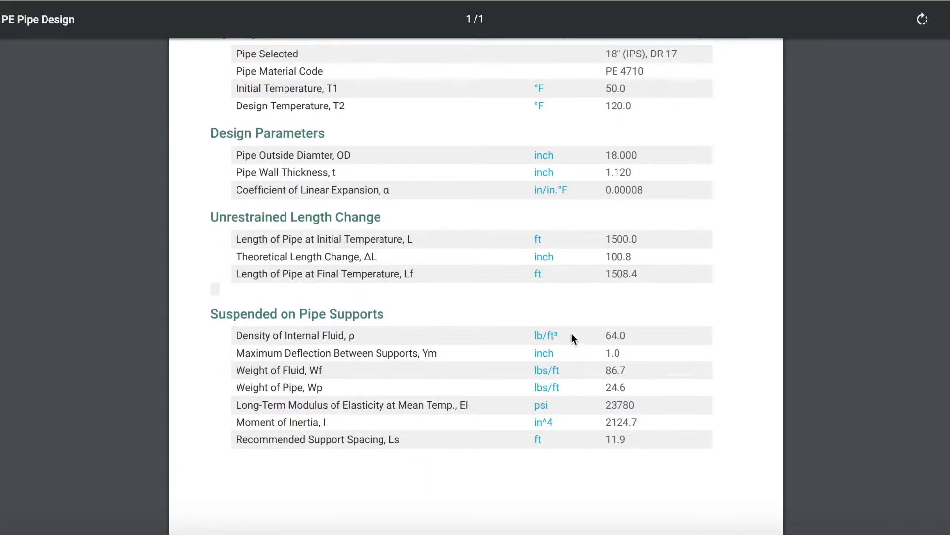
pyautogui.scroll(2, 540, 327)
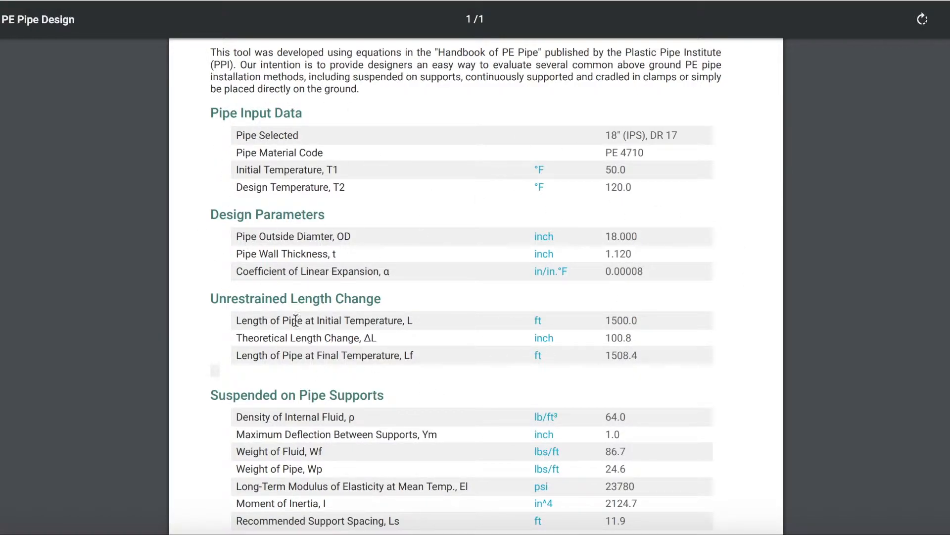
pyautogui.scroll(-1, 451, 383)
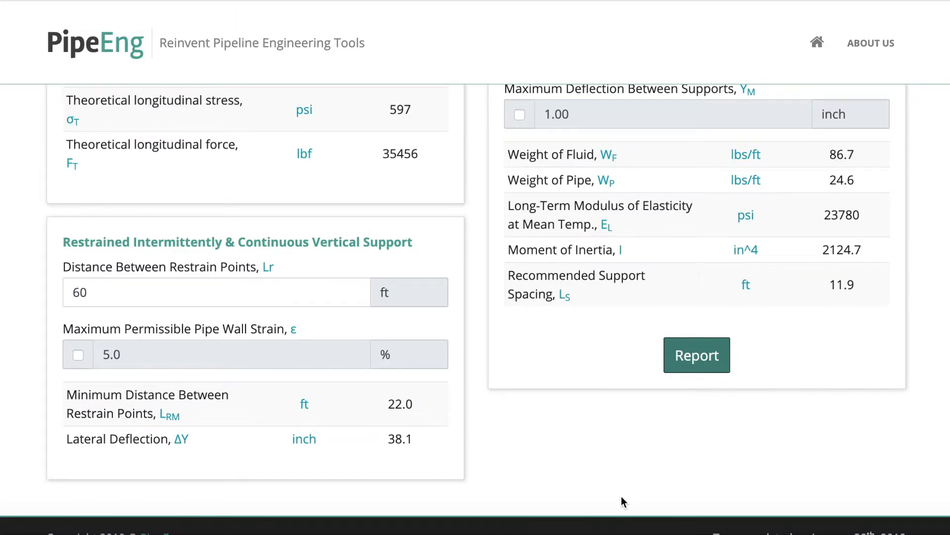
# Open a report including only Thermal Thrust Load and Restrained Intermittently & Continuous Vertical Support as optional sections, and read through it.
pyautogui.click(711, 361)
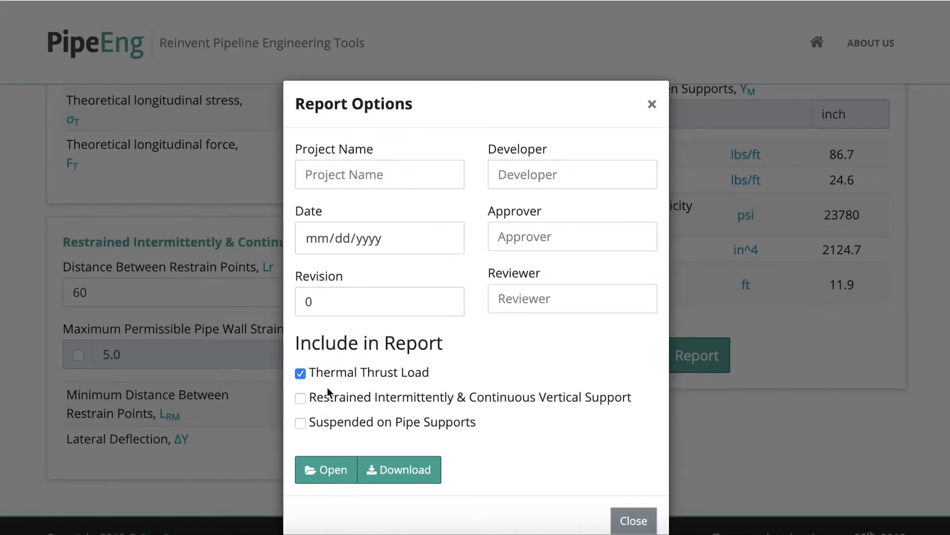
pyautogui.click(304, 400)
pyautogui.click(333, 469)
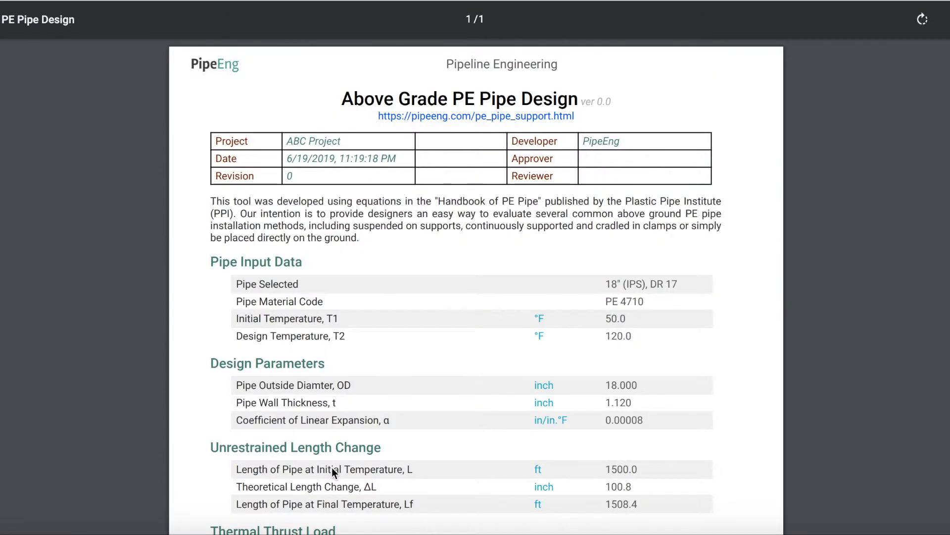
pyautogui.scroll(-5, 332, 467)
pyautogui.scroll(-1, 331, 467)
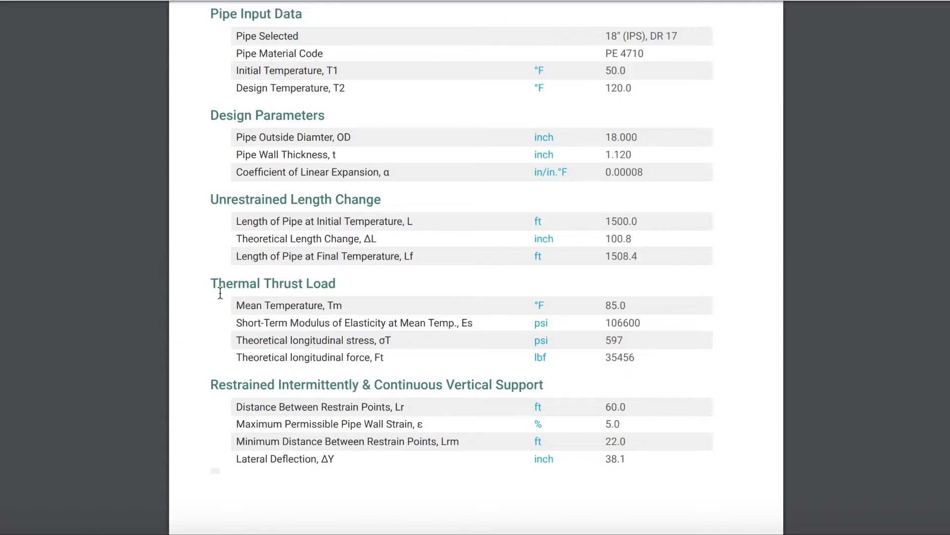
pyautogui.scroll(-3, 458, 354)
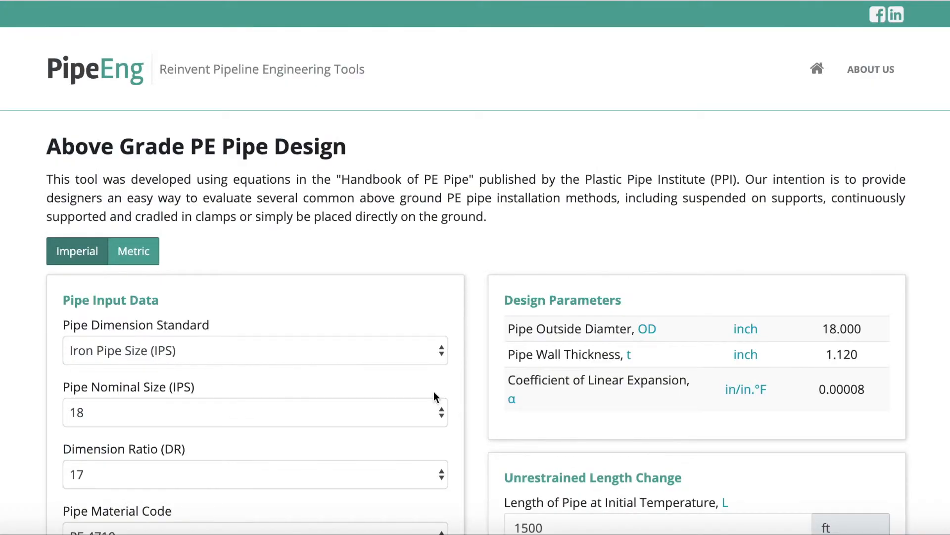
# Switch the above-grade PE pipe design from imperial to metric units.
pyautogui.scroll(-2, 390, 372)
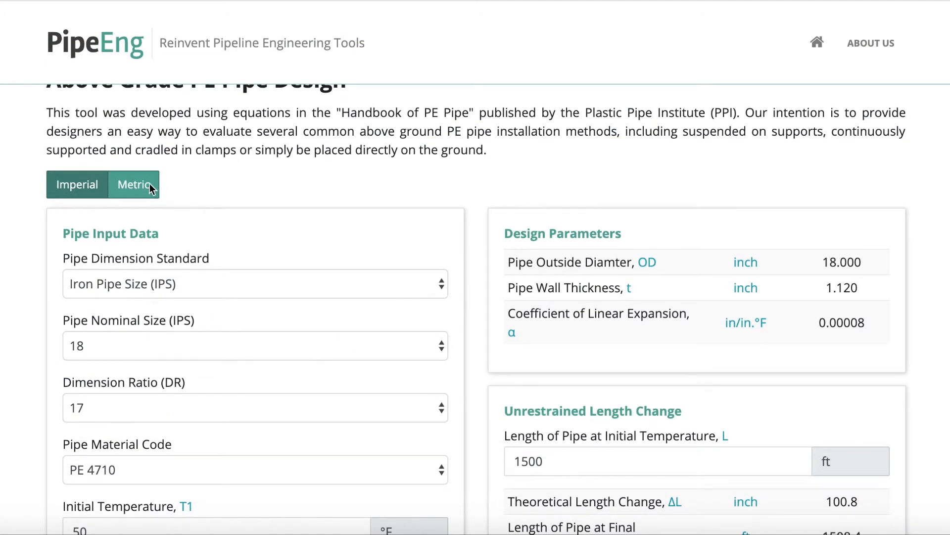
pyautogui.click(132, 184)
pyautogui.scroll(2, 319, 184)
# Review the converted metric inputs and results across all design sections, from pipe data to support spacing and lateral deflection.
pyautogui.scroll(-3, 319, 184)
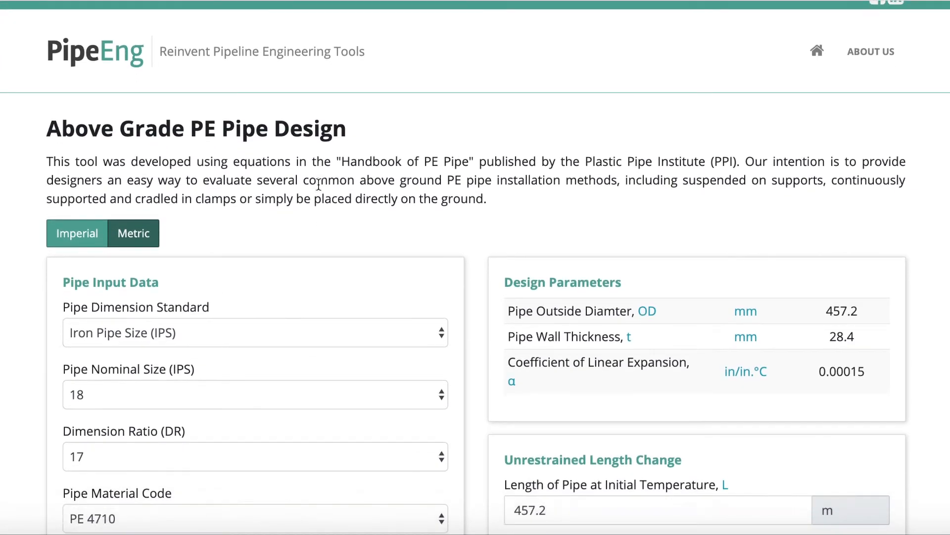
pyautogui.scroll(-3, 684, 236)
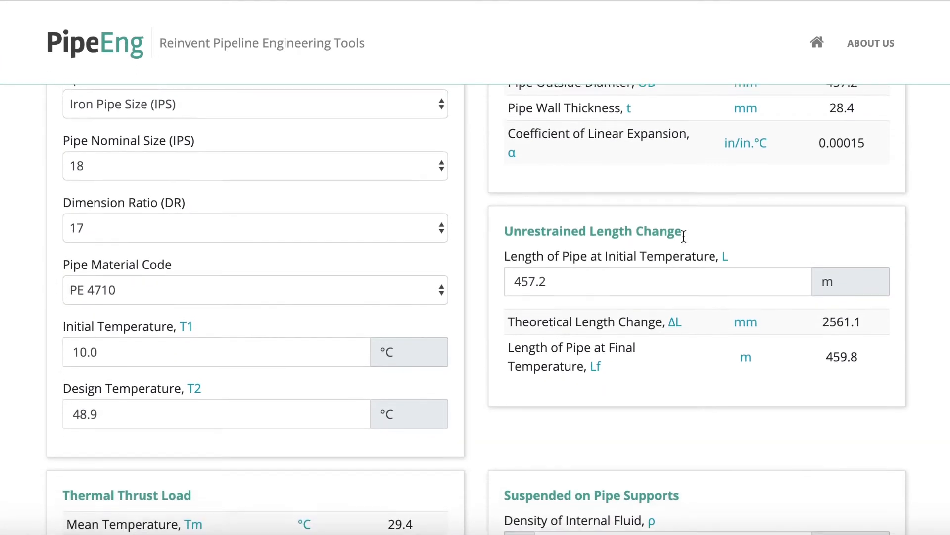
pyautogui.scroll(-8, 564, 308)
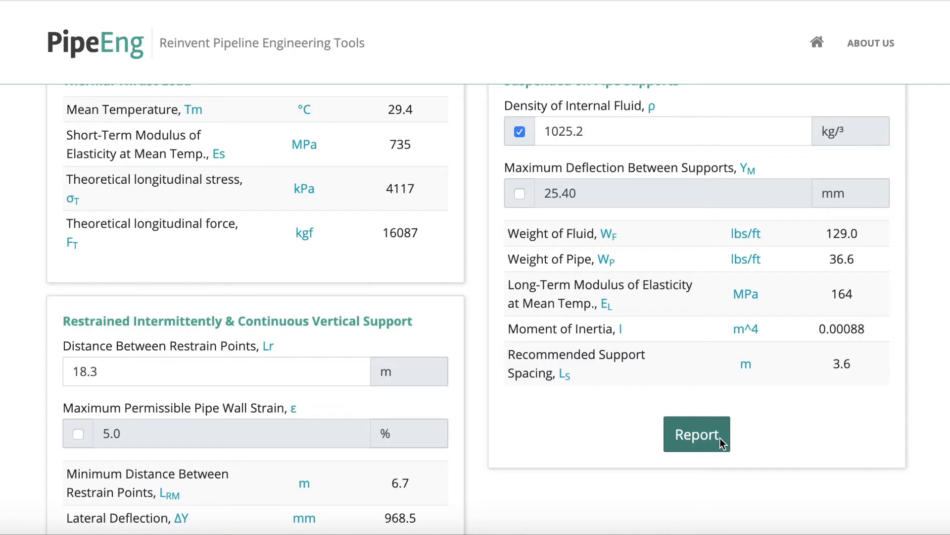
pyautogui.scroll(-2, 869, 451)
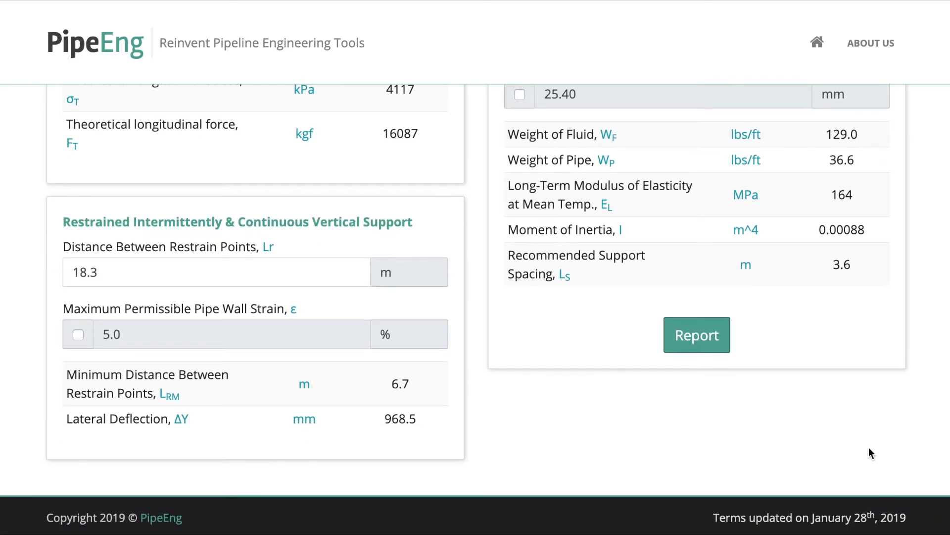
pyautogui.scroll(12, 870, 451)
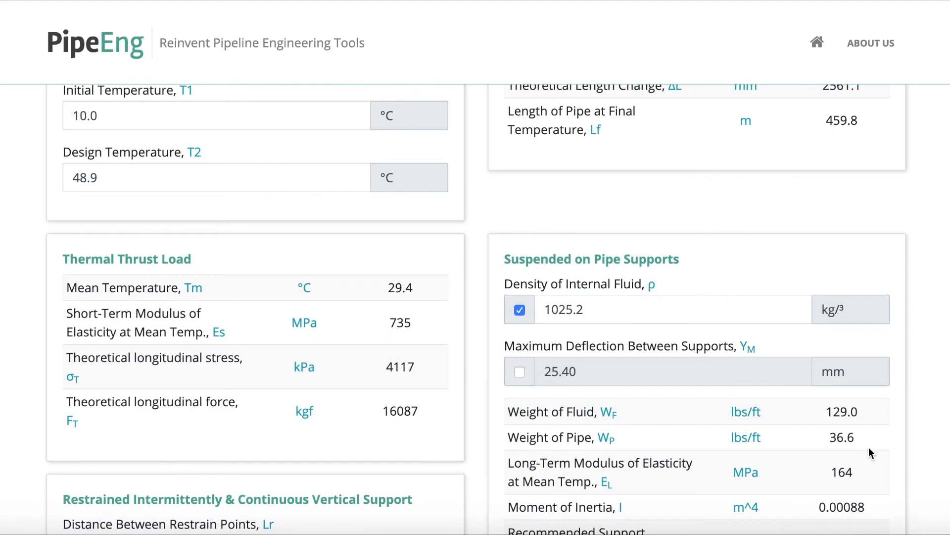
pyautogui.scroll(3, 869, 448)
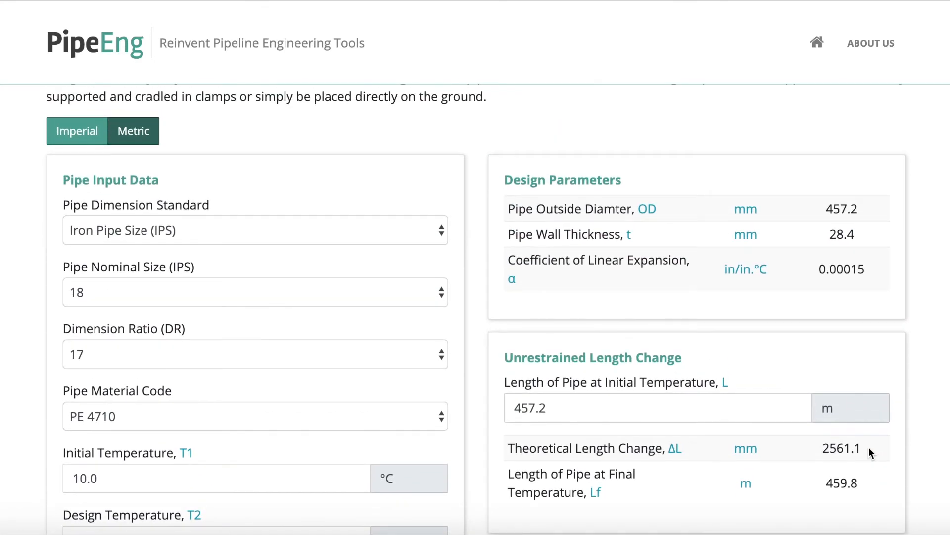